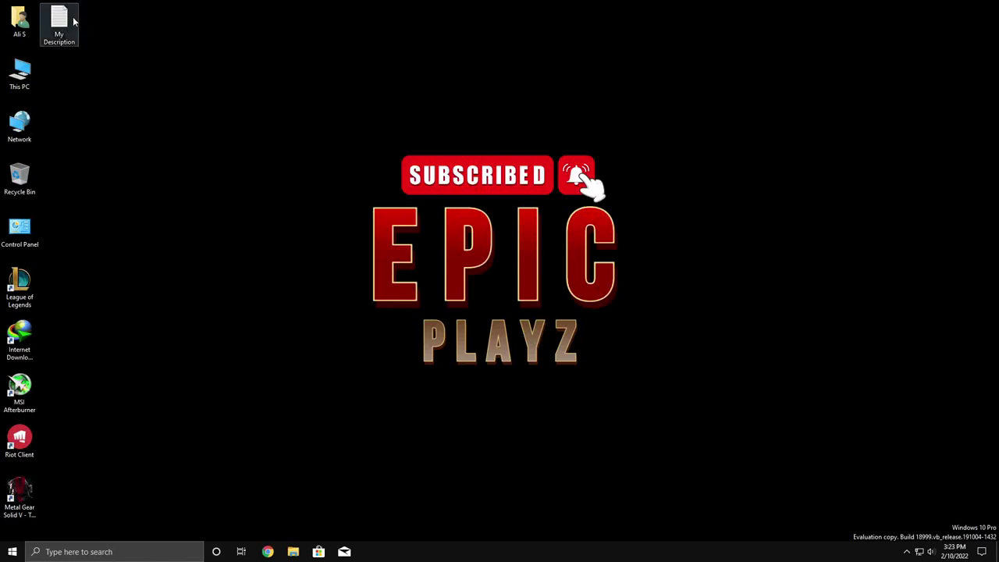
- Open the desktop's My Description text file in Notepad from its right-click menu
right_click(71, 21)
- Type the opening sentence about fixing the 'another program is currently using this' error, correcting typos
click(85, 25)
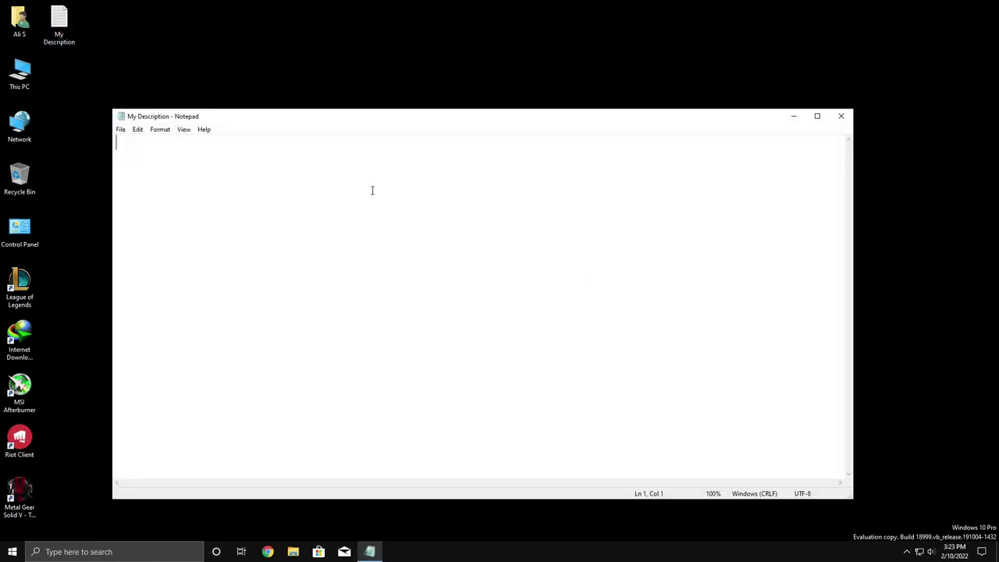
text(Hello g)
text(uys how)
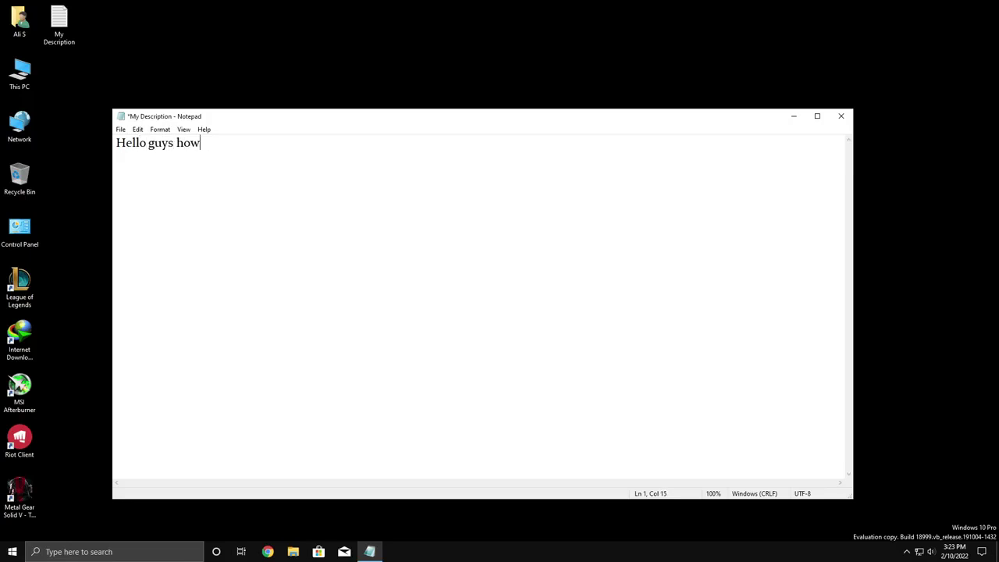
text( are you tod)
text(ay i am gonna s)
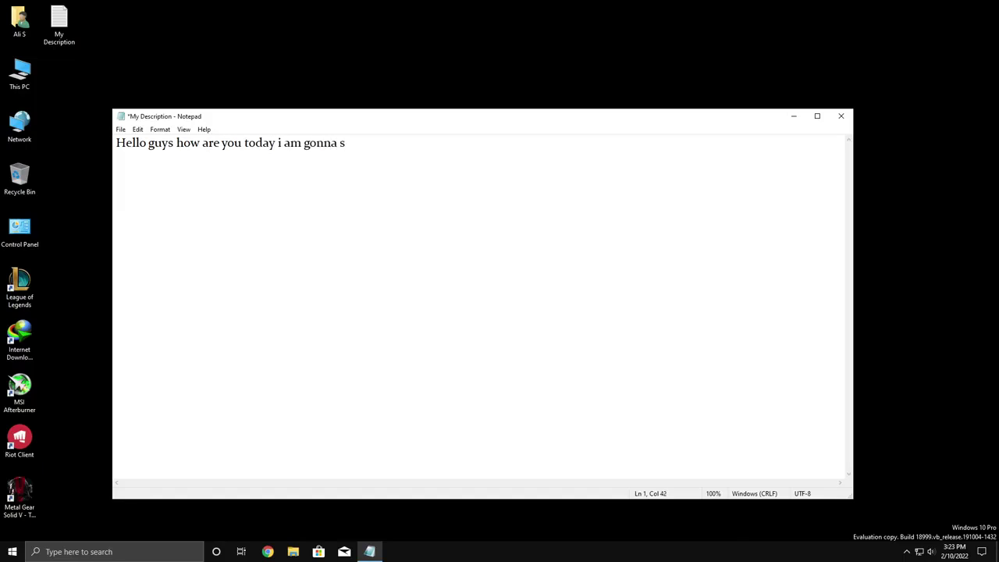
text(how you how )
text(to fix )
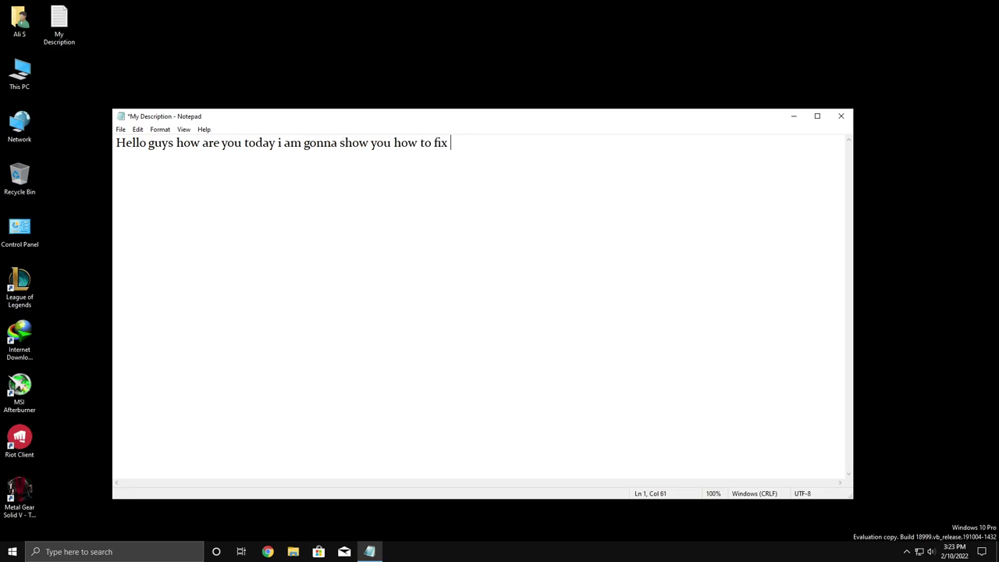
text(com)
text(monly )
text(known)
key(BackSpace)
text(err)
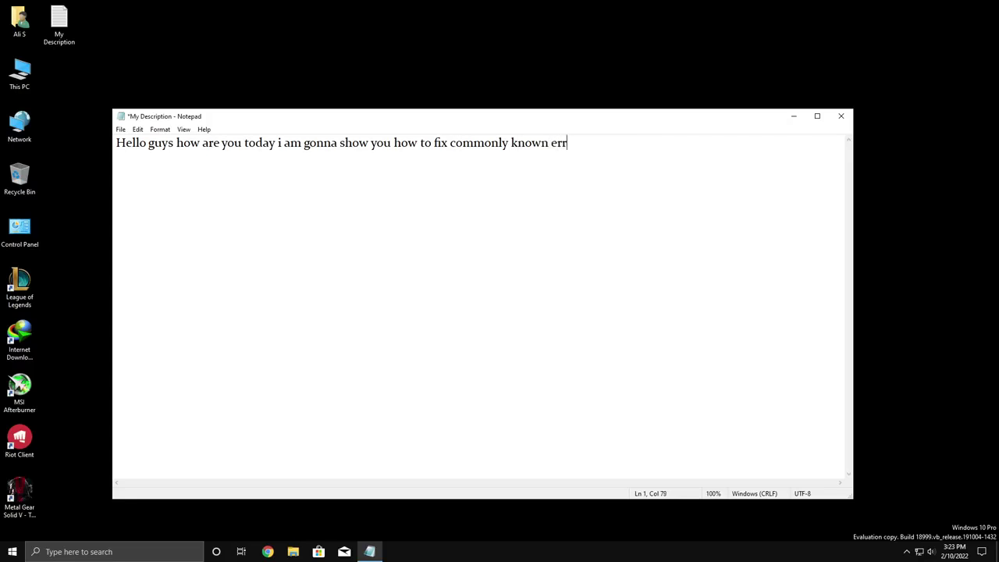
text(or which is )
text(another pgoram)
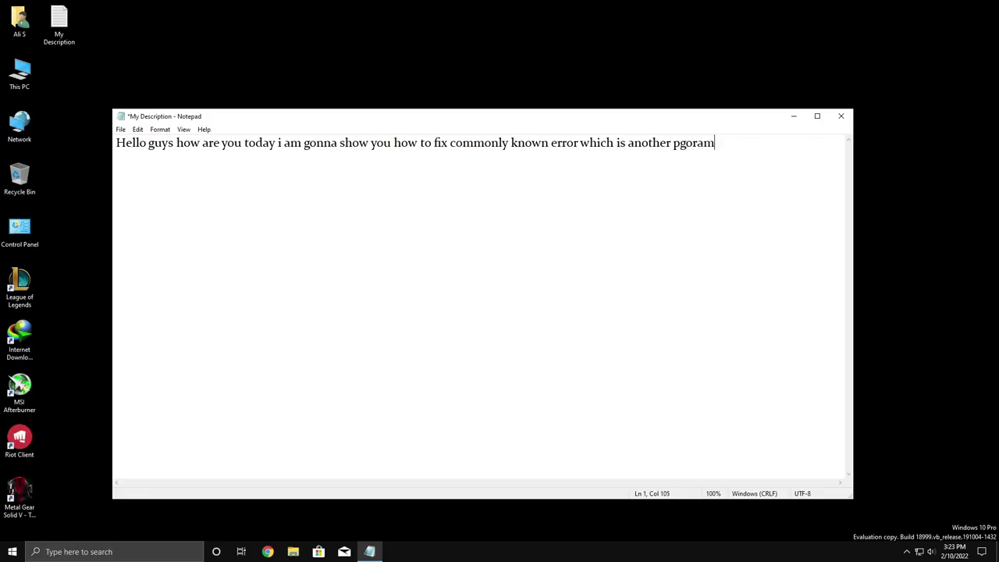
key(BackSpace)
key(BackSpace)
key(BackSpace)
key(BackSpace)
key(BackSpace)
key(BackSpace)
text(progra)
text(m is currentl)
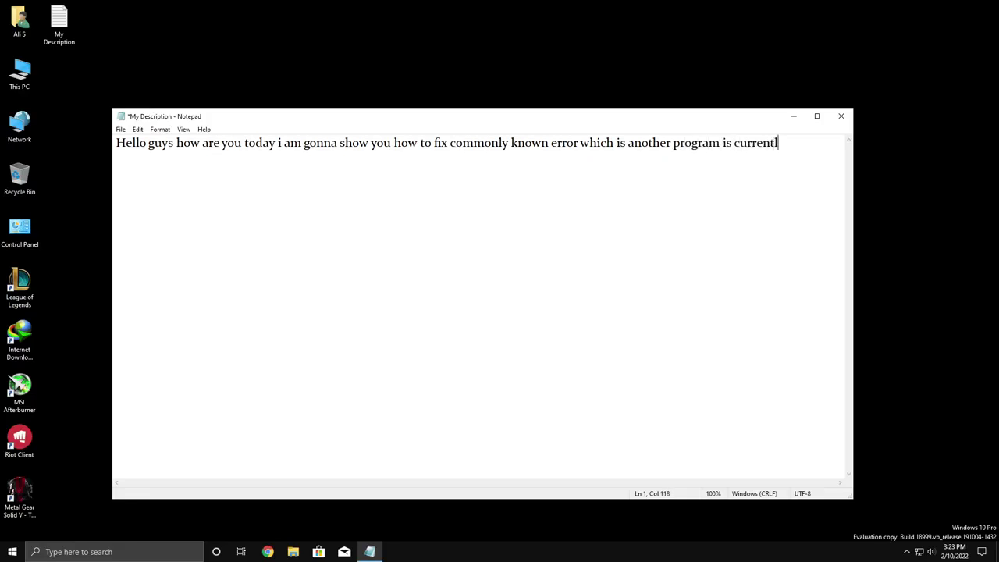
text(y using this)
text( file)
- Add a second line: the error comes from another program using the file or a missing icon
key(Return)
text(t)
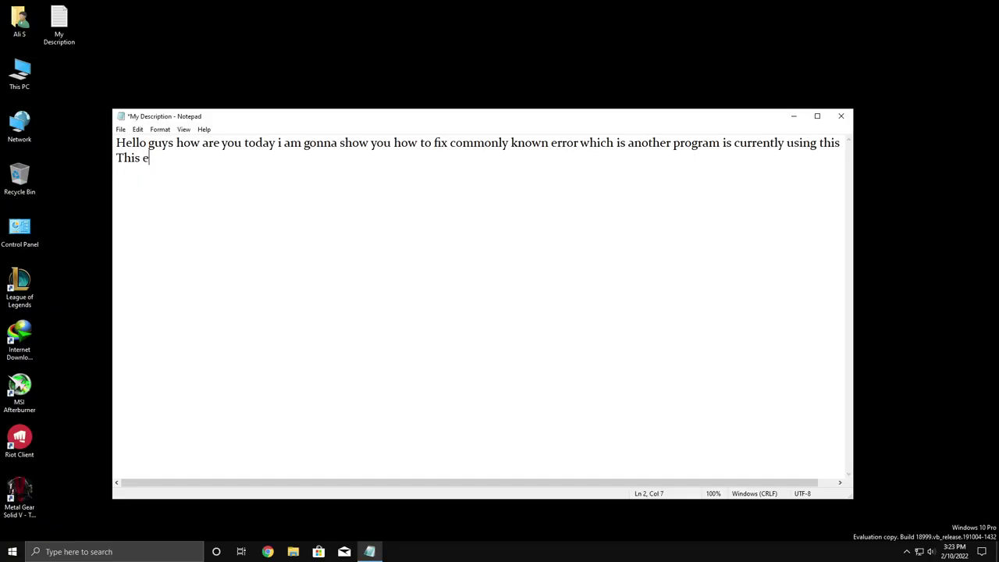
text(rror is c)
text(ause)
text(d by )
text(a)
text(me ot)
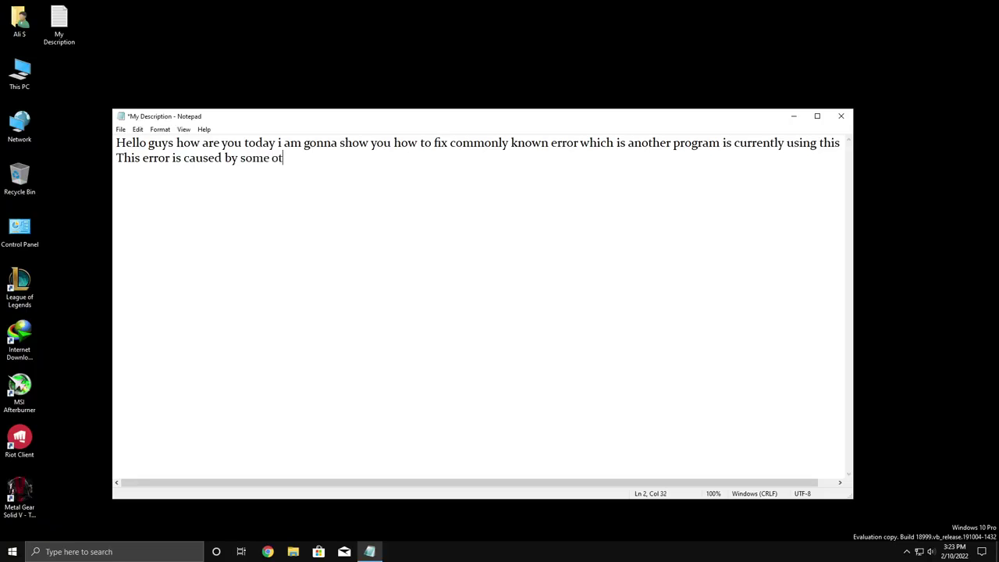
text(herprobl)
text(em using the fi)
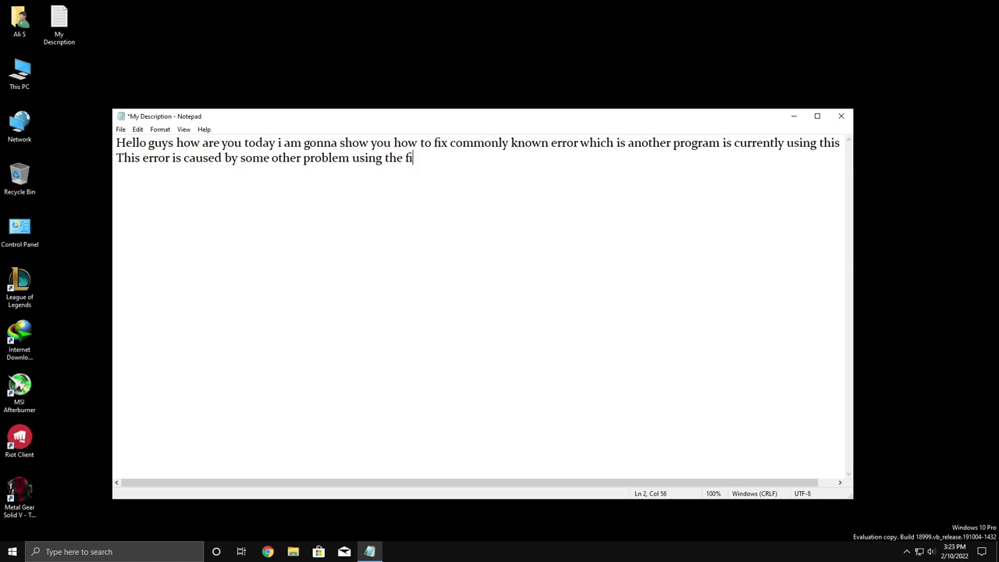
text(you want)
text( to open )
text(or manyb )
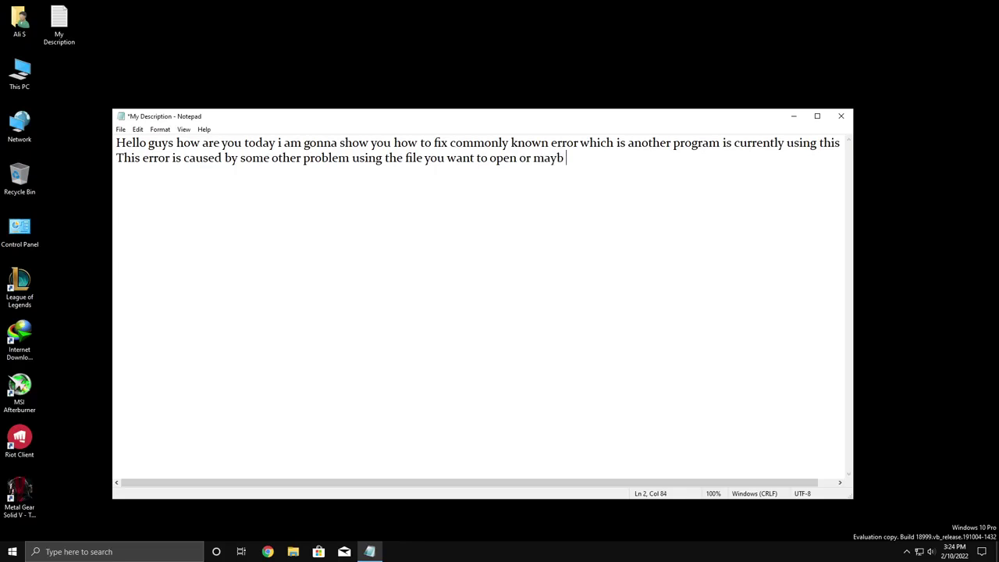
text( your)
text( file is )
text(not showing i)
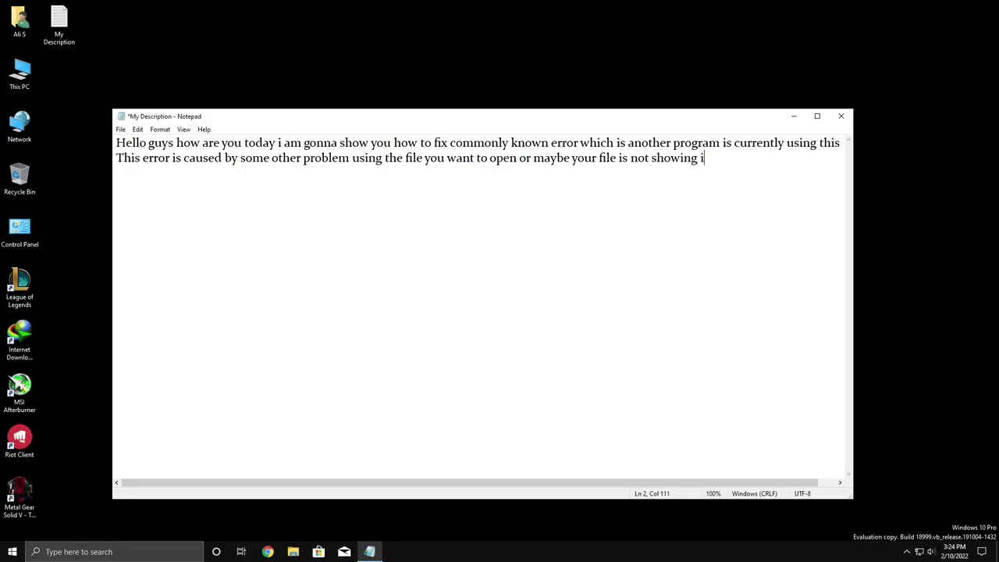
text(ts icon an)
text(d its in)
text( a fi)
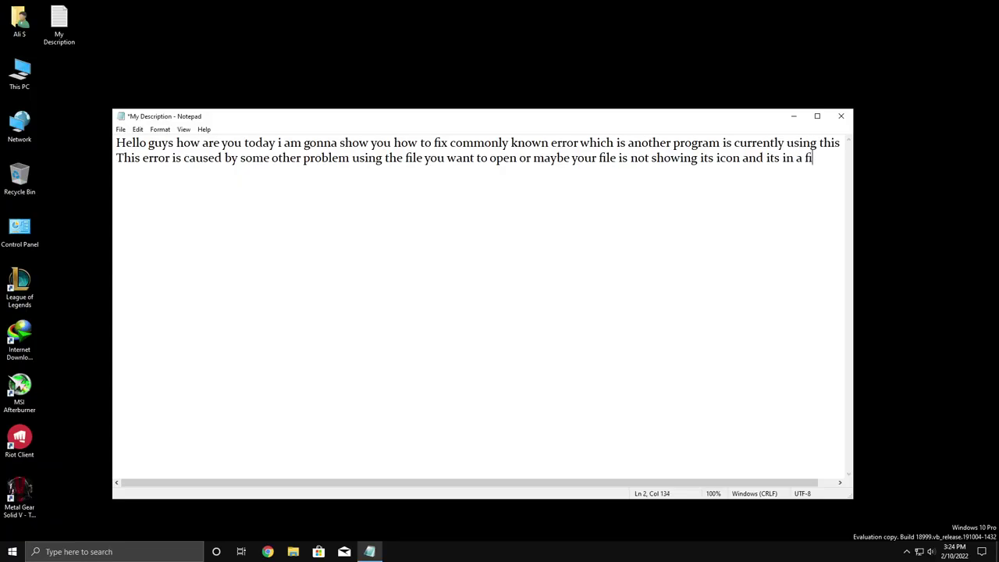
text(le for)
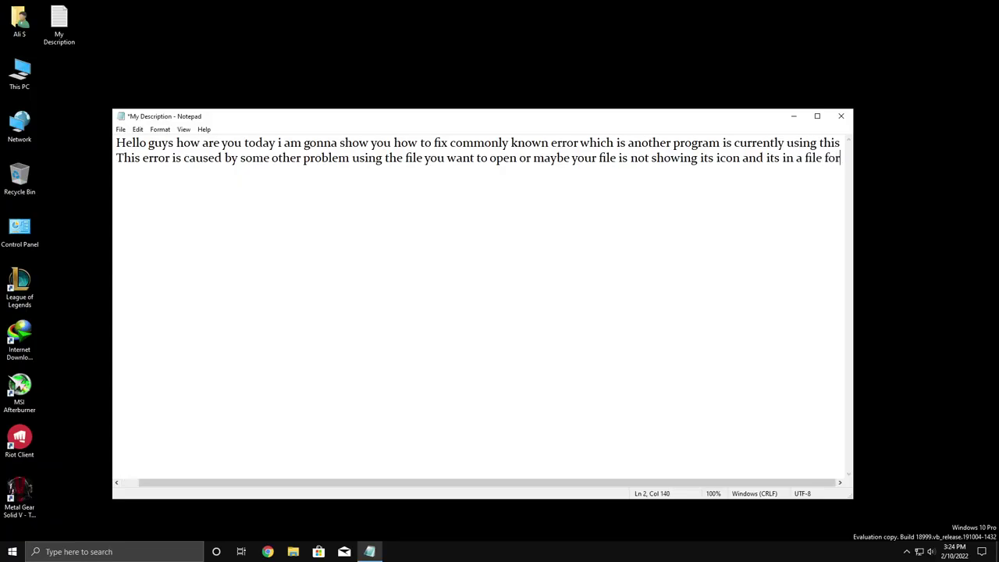
text(m)
- Add the line 'so its too simple and easy to fix that error just follow my steps'
key(Return)
text(so )
text(its too simp)
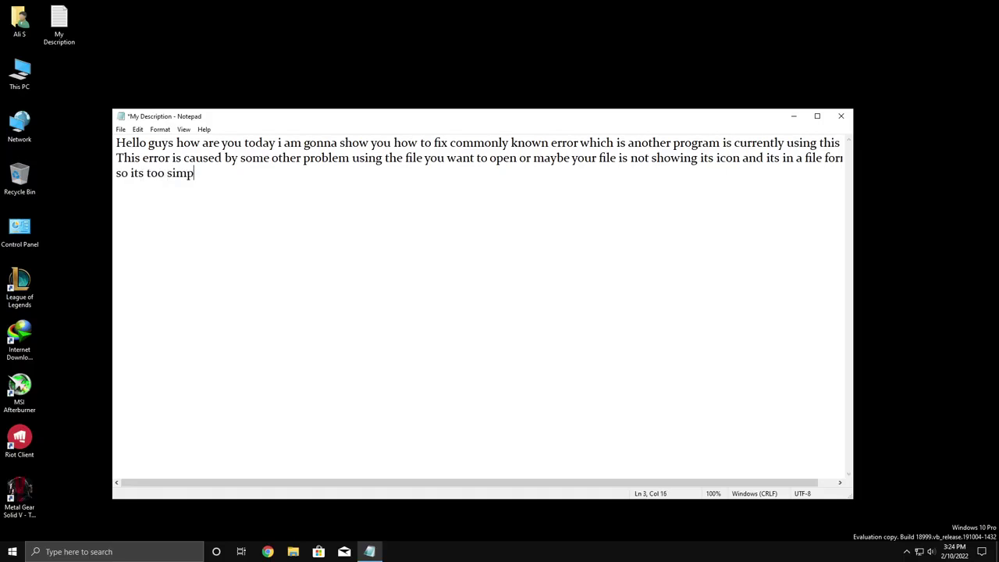
text(le and easy t)
text(o fix that er)
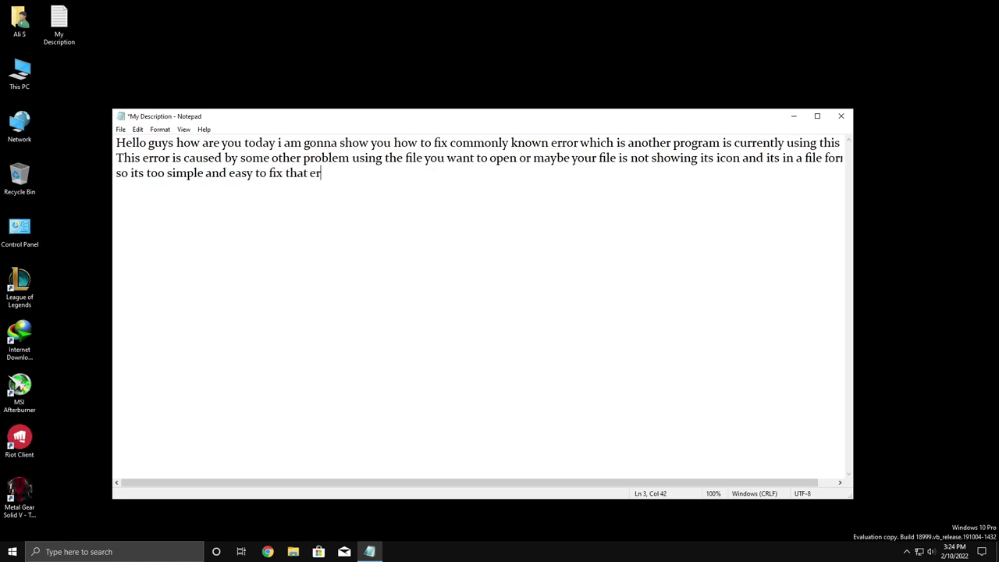
text(ror just )
text(follow my)
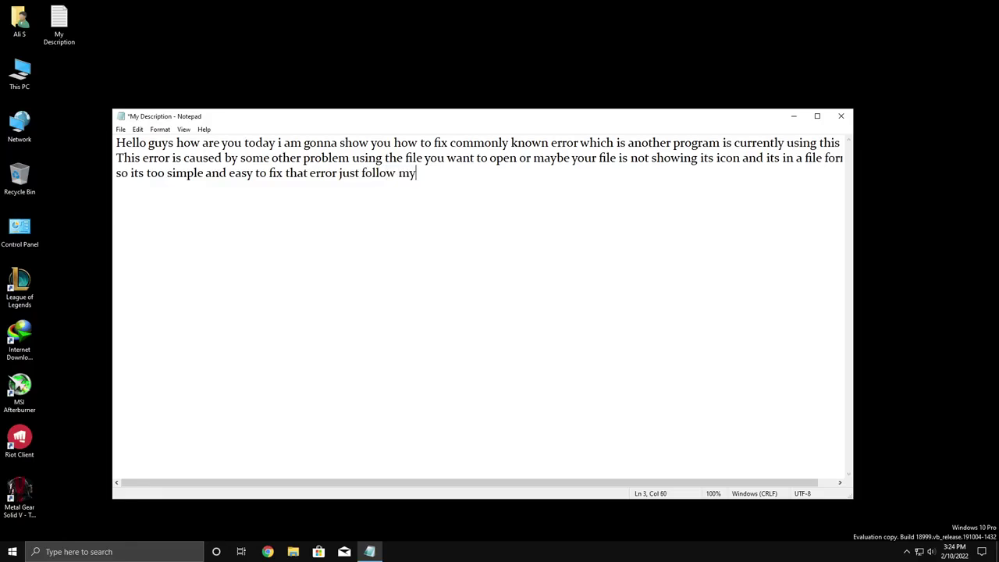
text( steps)
- Browse This PC > Main 2 (F:) > Files > Youtube fix, then return to Notepad
click(794, 115)
double_click(19, 72)
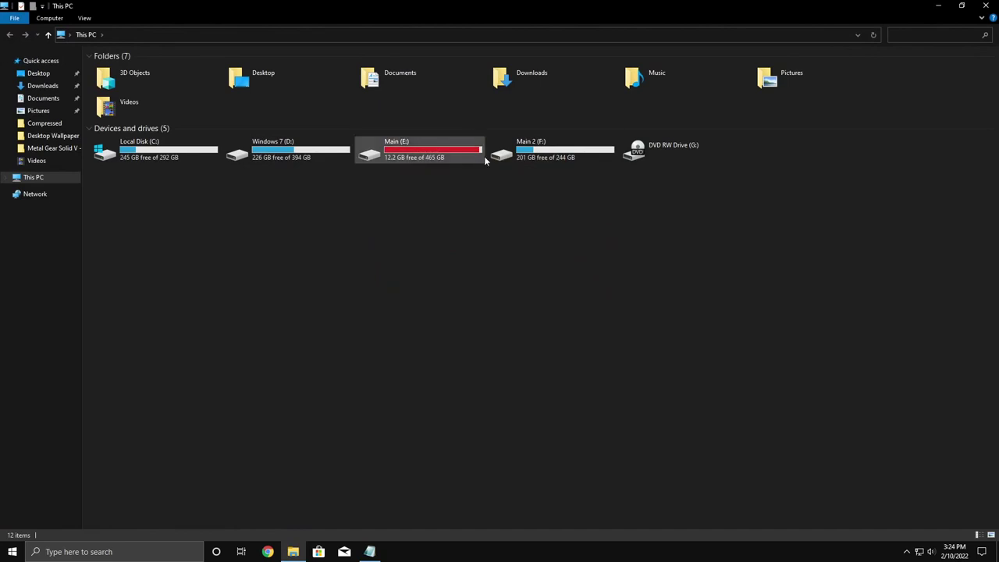
double_click(515, 153)
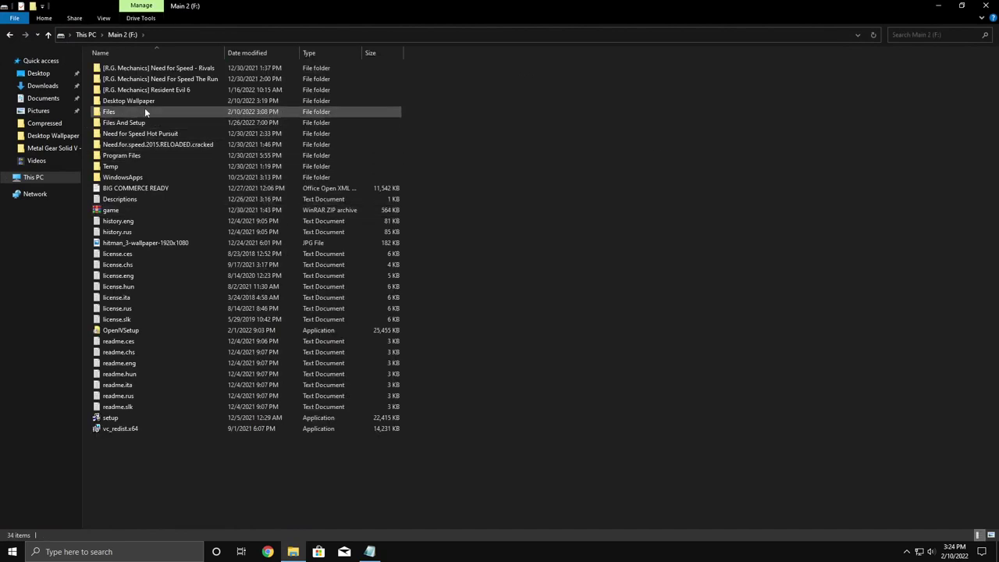
double_click(144, 111)
click(113, 100)
double_click(112, 100)
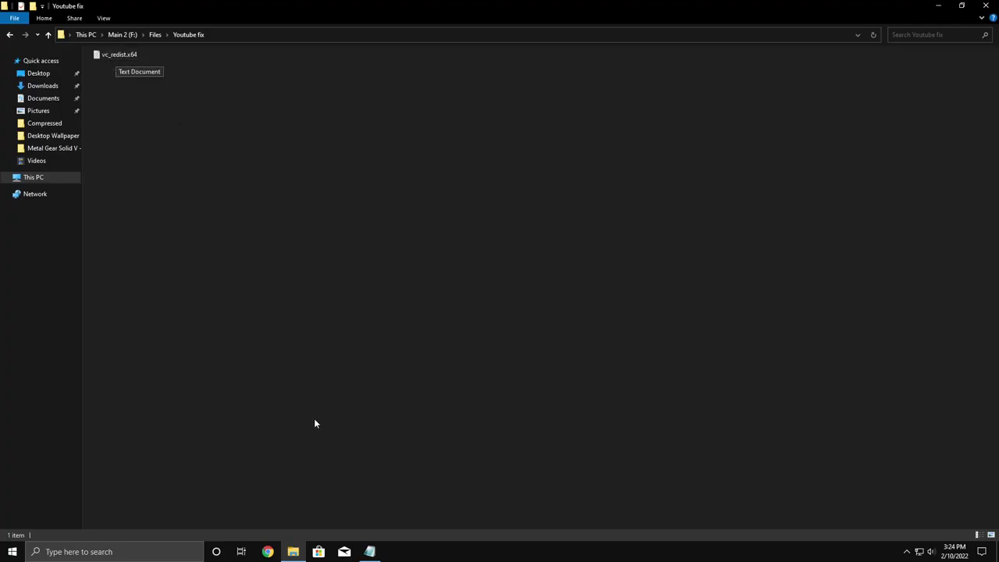
click(370, 551)
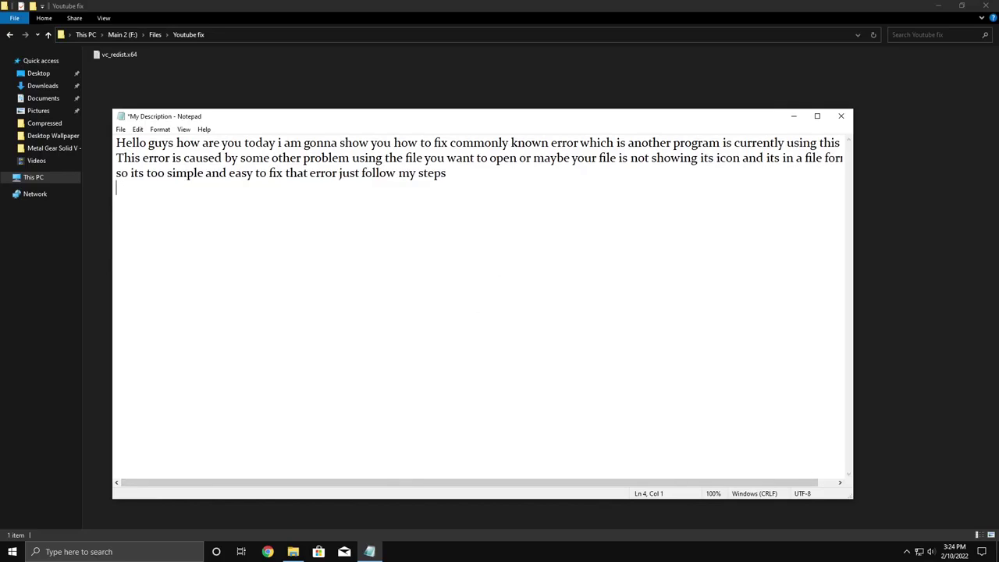
text(This is the fi)
text(le which is show)
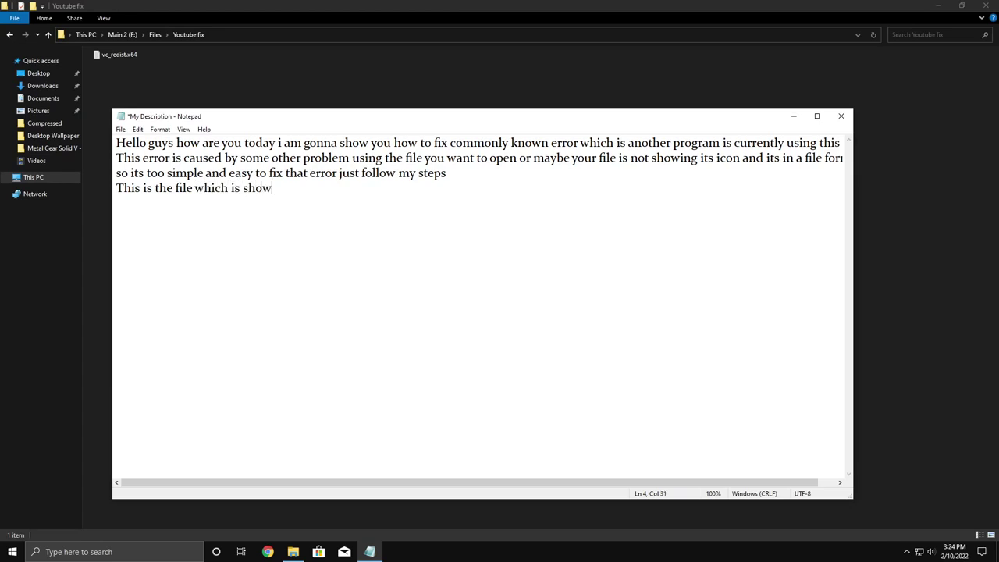
text(ing the error )
text(`Anoth)
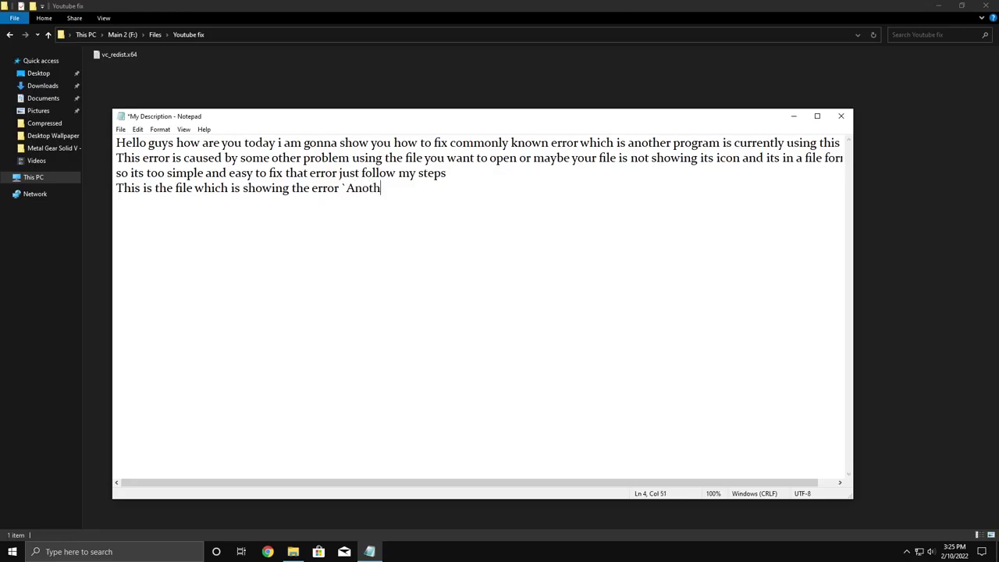
text(er Prg)
- Write that the fix is copying the file to another folder, ending with 'So lets do it'
key(BackSpace)
key(BackSpace)
text(R)
key(BackSpace)
text(rogram is cur)
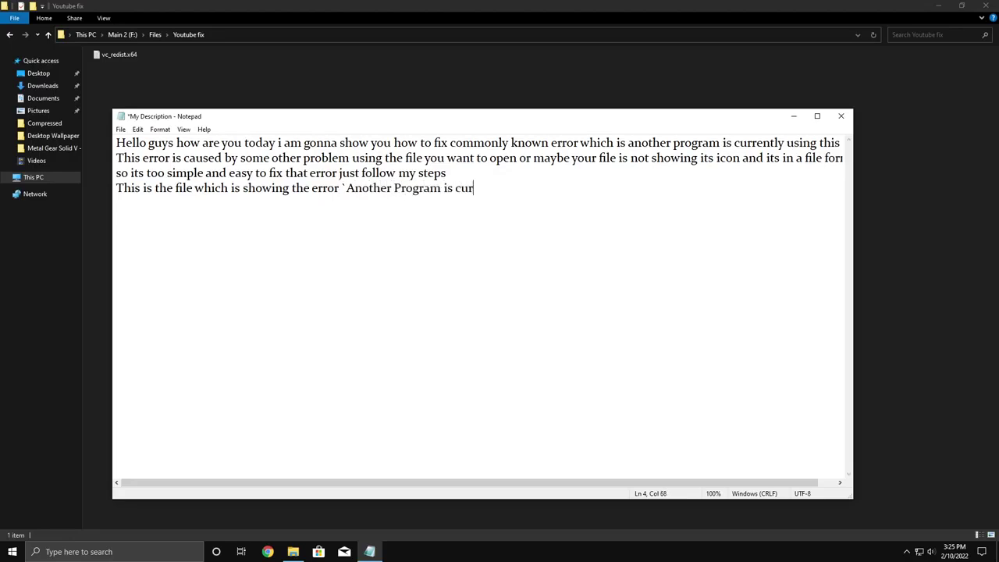
text(rently using)
text( this file)
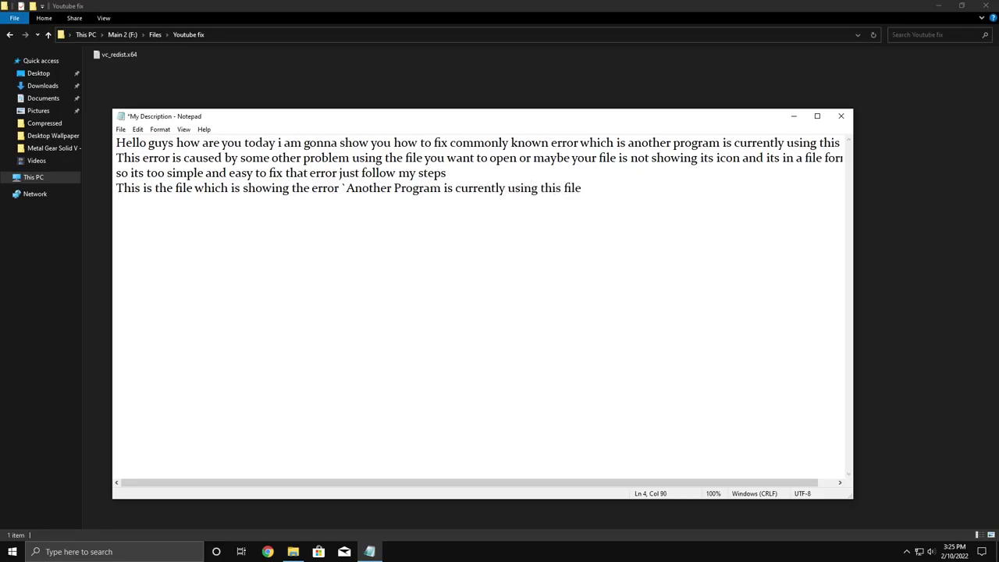
text(` so lets fi)
text(x it J)
text(ust yo)
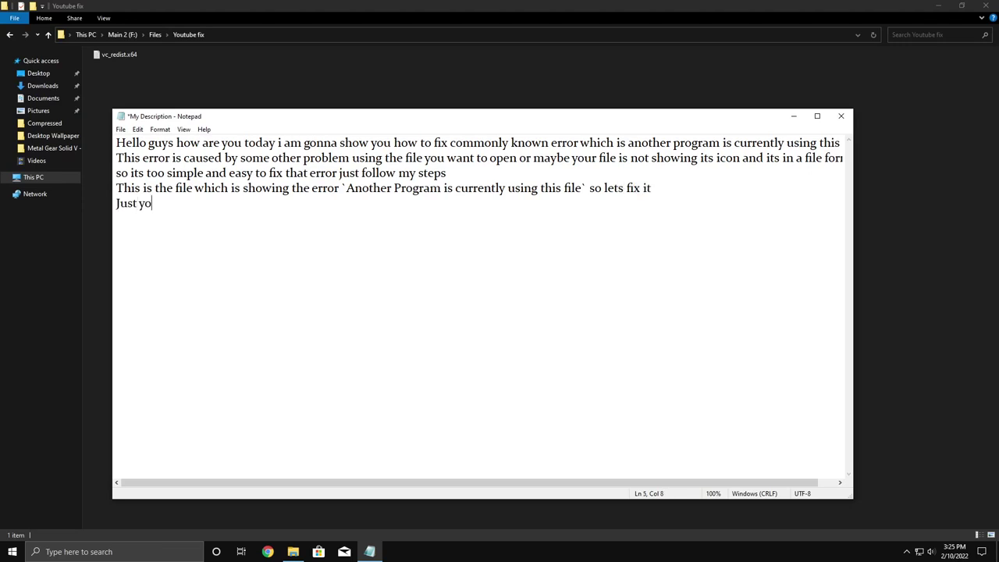
text(u have to do i)
text(s copy this f)
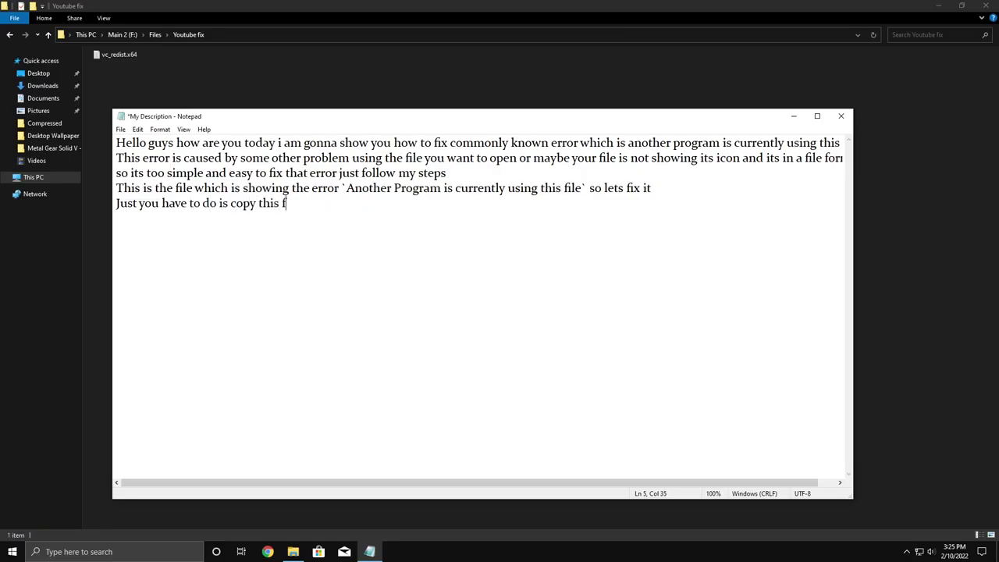
text(ile into another)
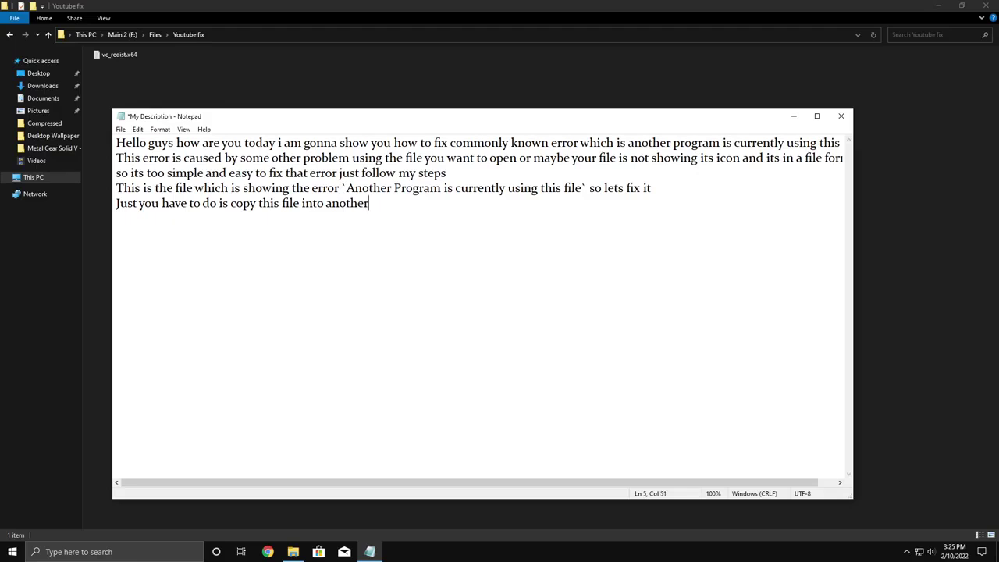
text( foldier So )
text(lets do it)
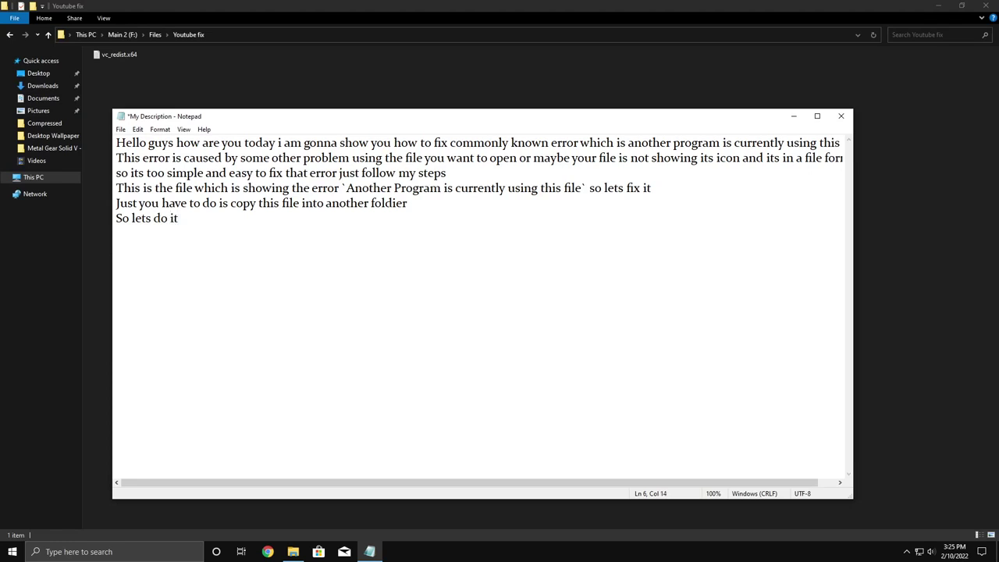
- Copy vc_redist.x64 from Youtube fix into the Files folder and refresh the listing
click(793, 116)
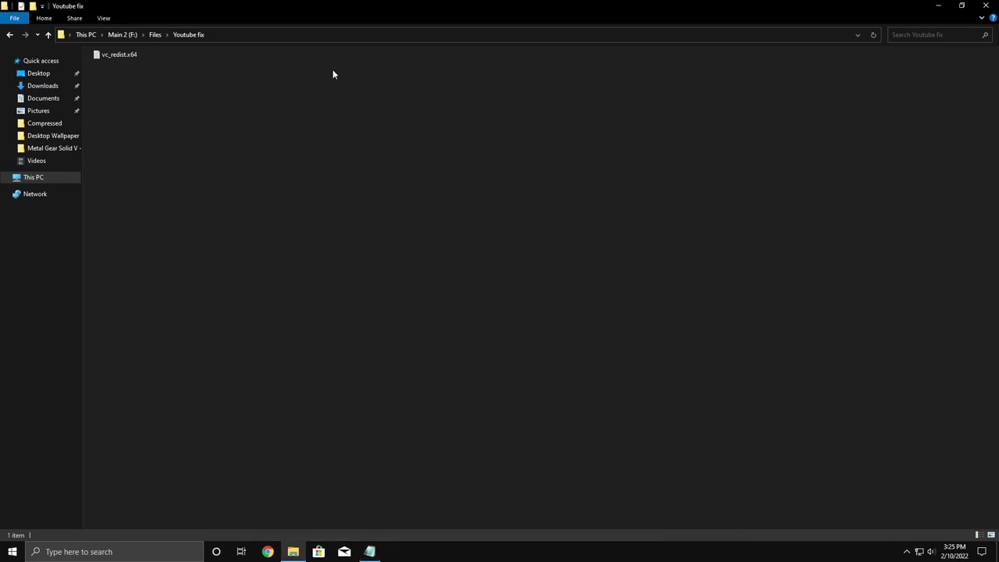
right_click(121, 56)
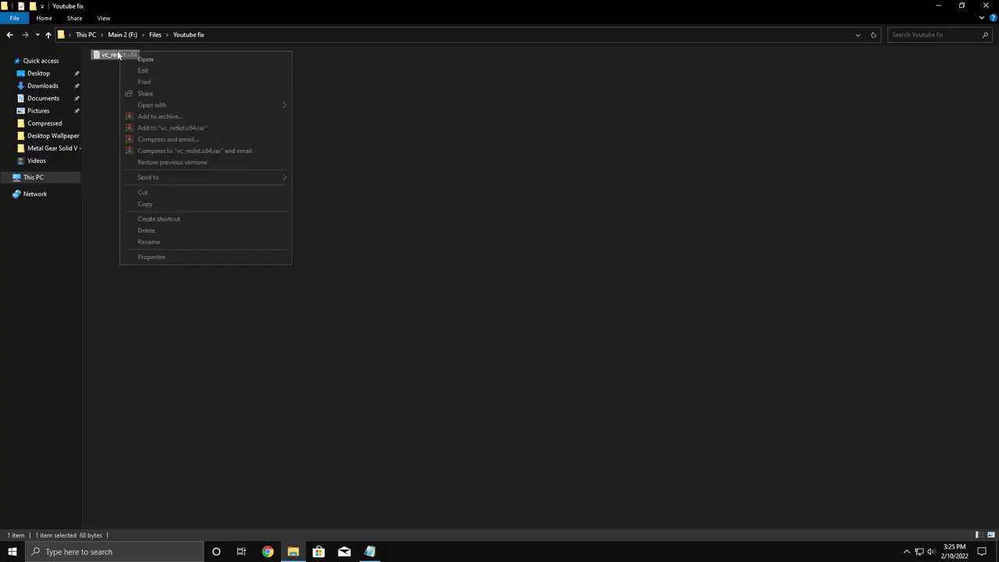
click(149, 204)
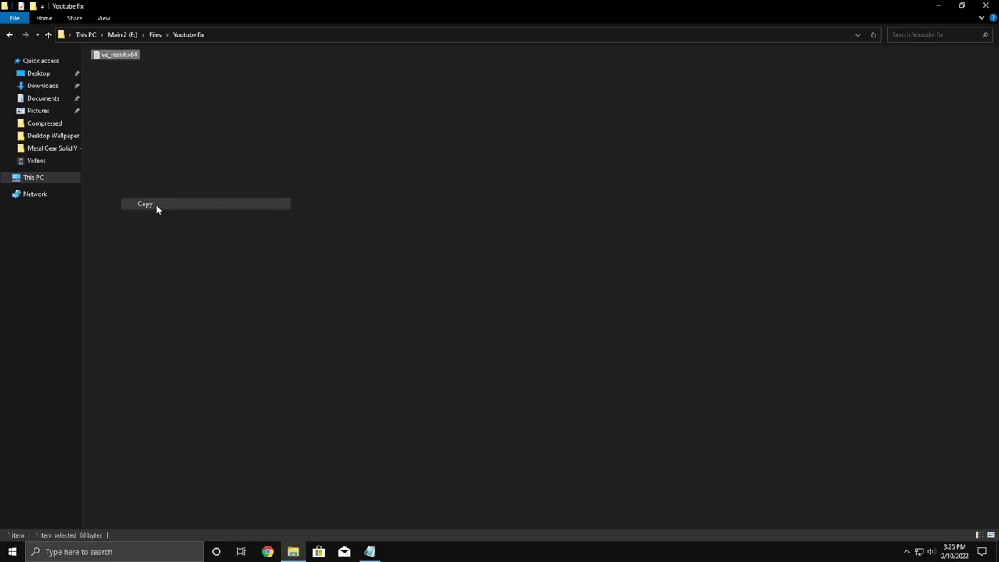
click(9, 35)
right_click(146, 153)
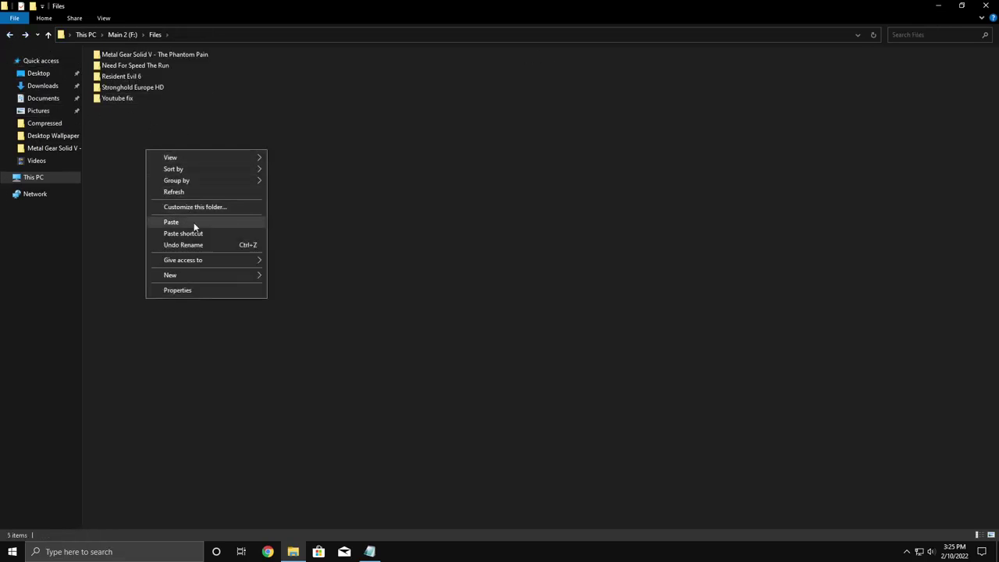
click(195, 224)
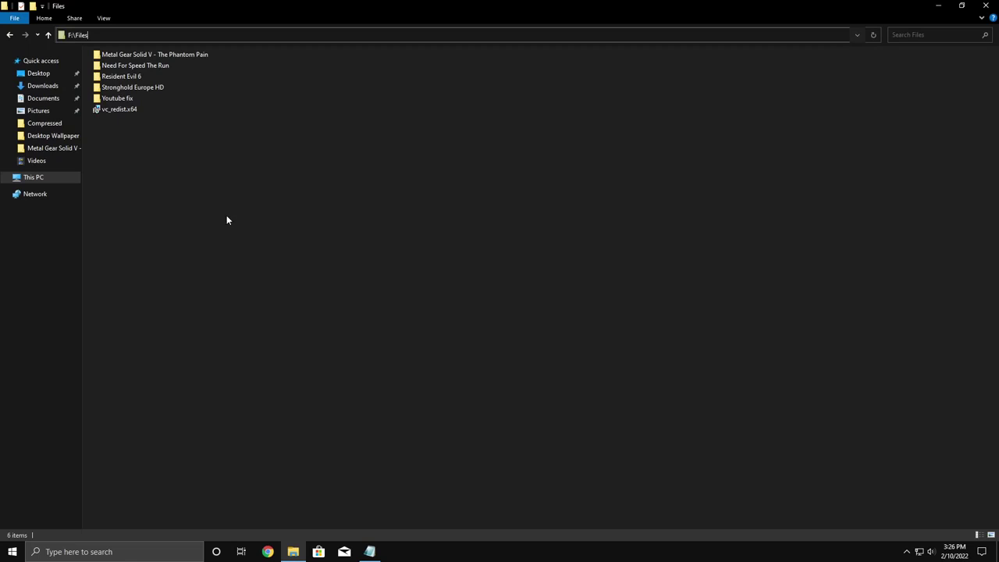
right_click(173, 136)
click(212, 176)
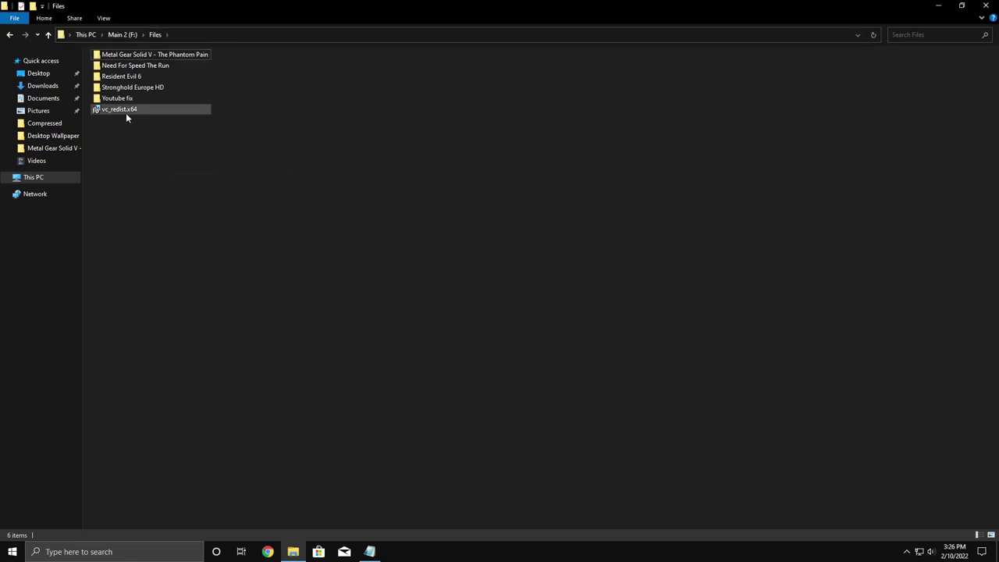
click(370, 551)
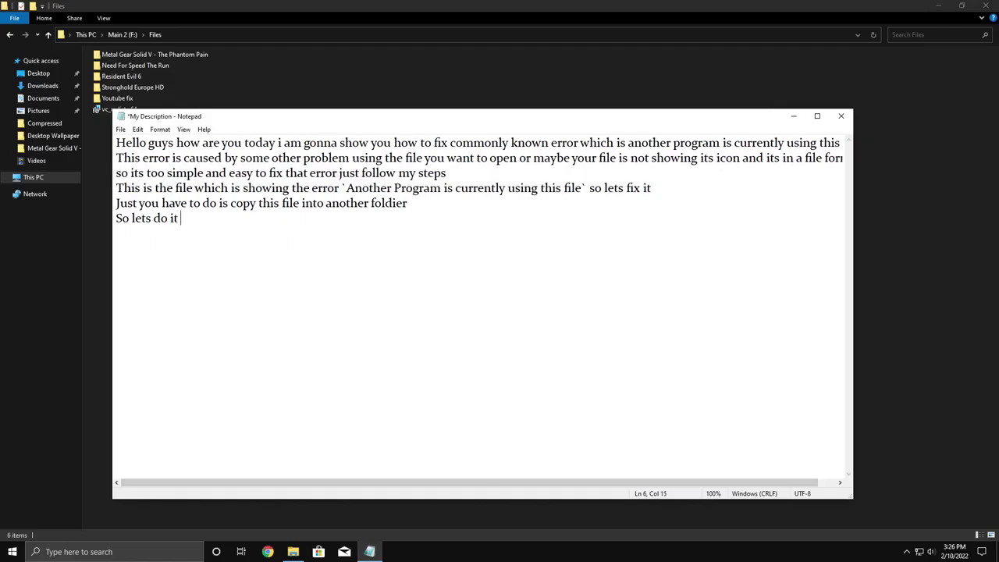
text(as you can se)
text(e that now this file i)
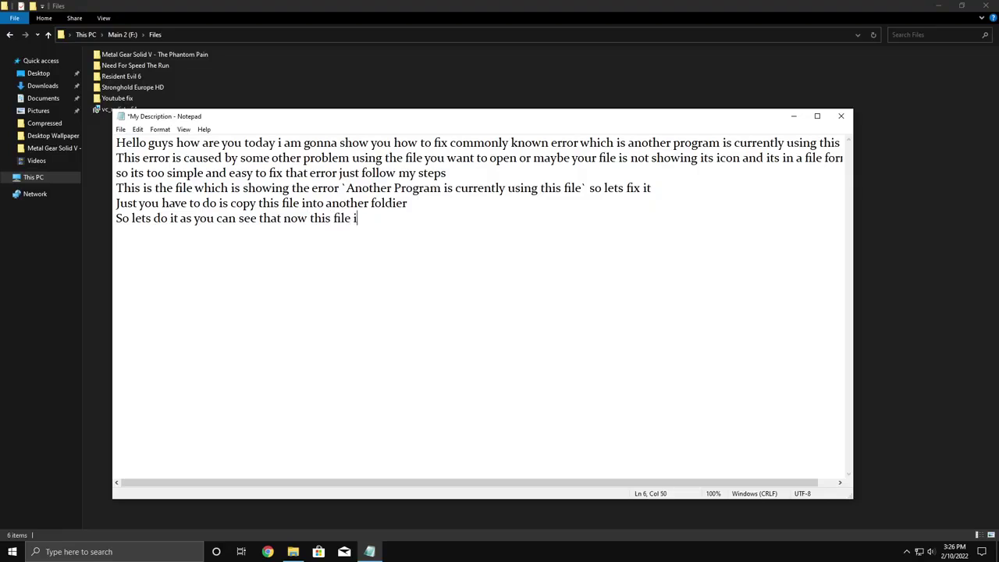
text(s showing icon)
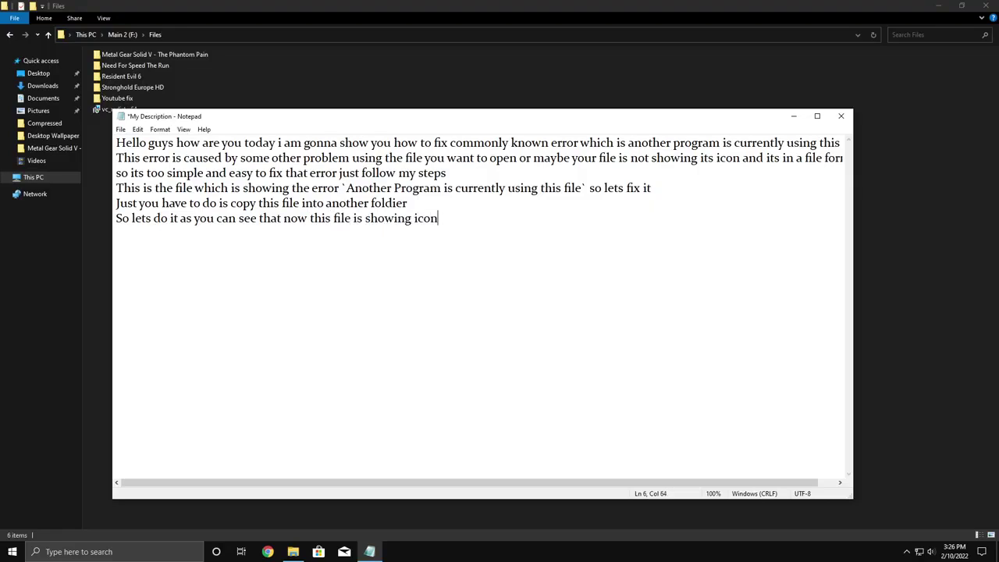
text( so lets open it to )
text(en)
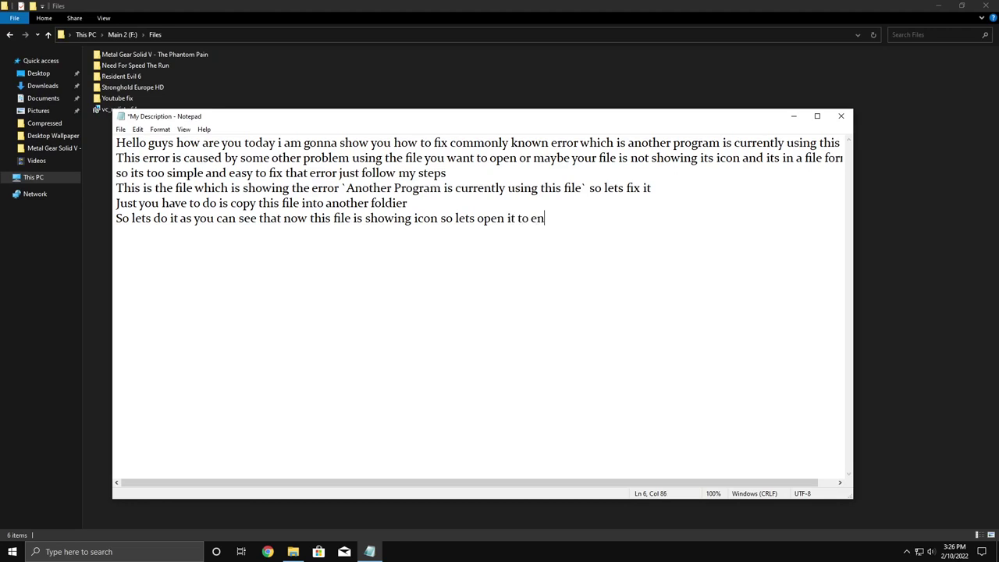
text(sure that it was)
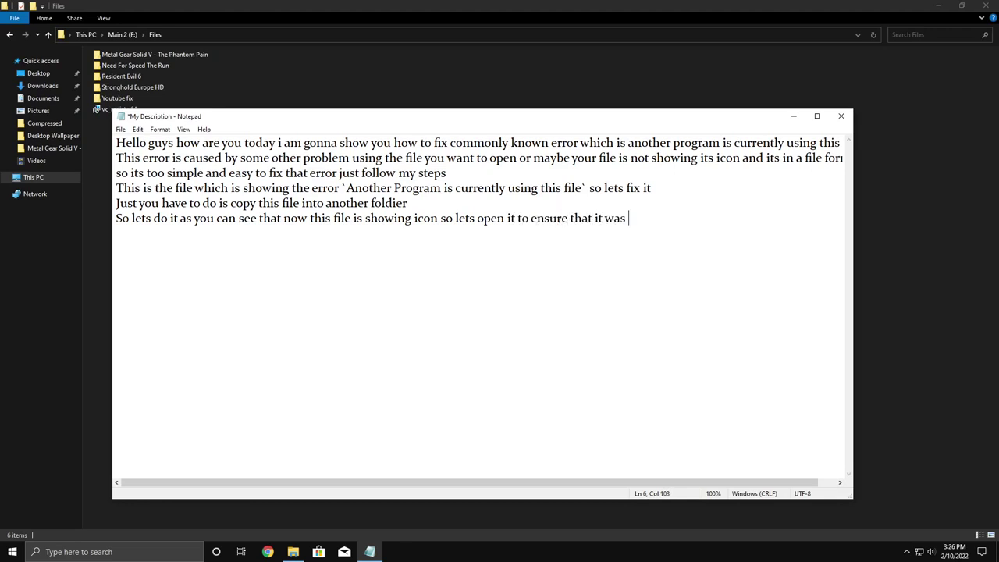
text( working fine or)
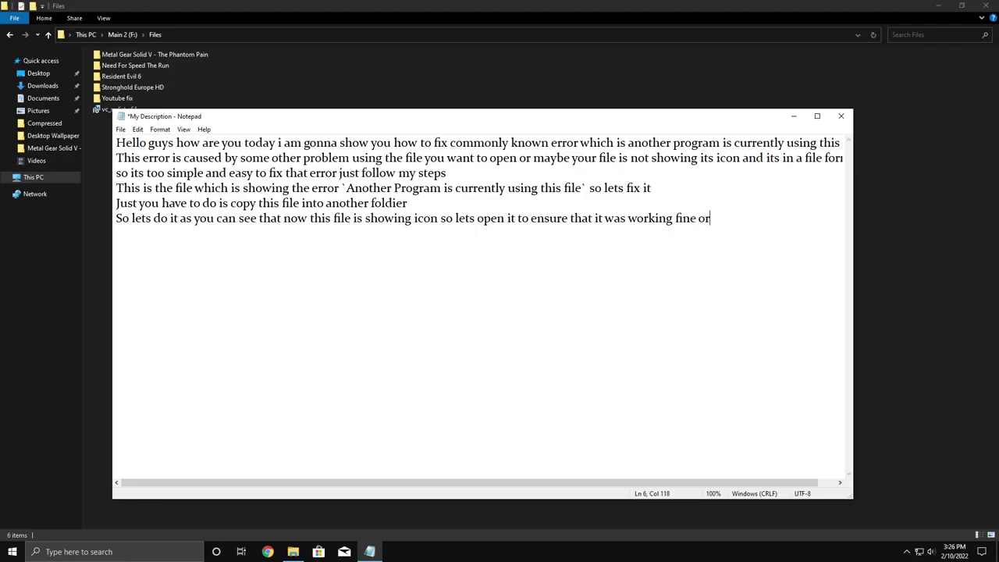
text( no)
- Refresh Files and run the copied vc_redist.x64 installer as administrator, then return to Notepad
click(794, 115)
right_click(393, 160)
click(422, 203)
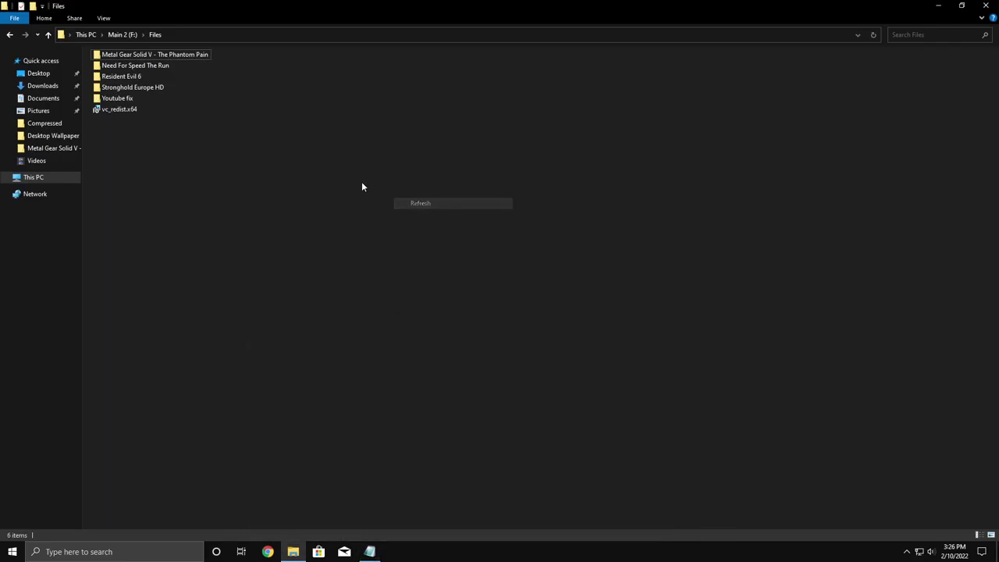
right_click(100, 109)
click(152, 130)
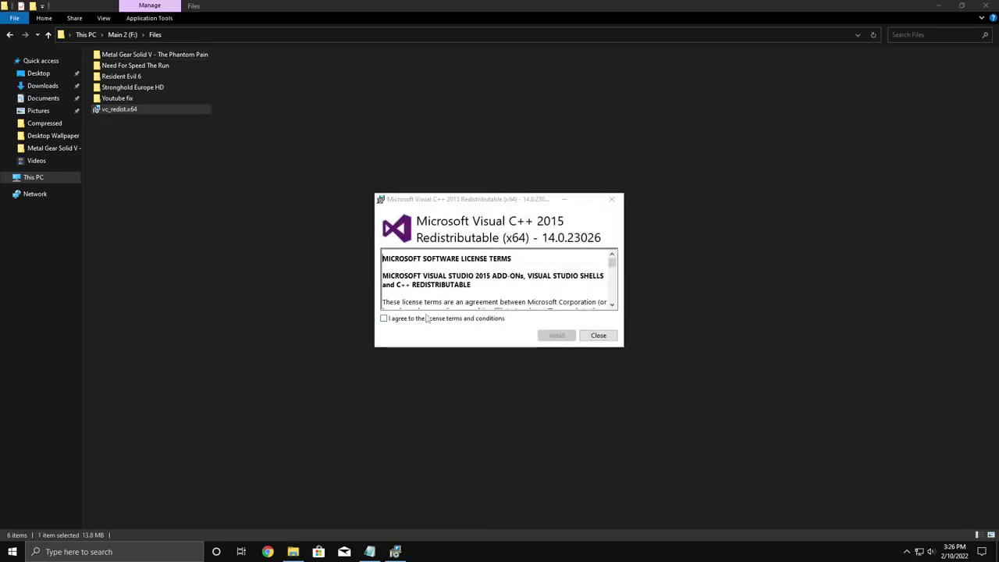
click(369, 552)
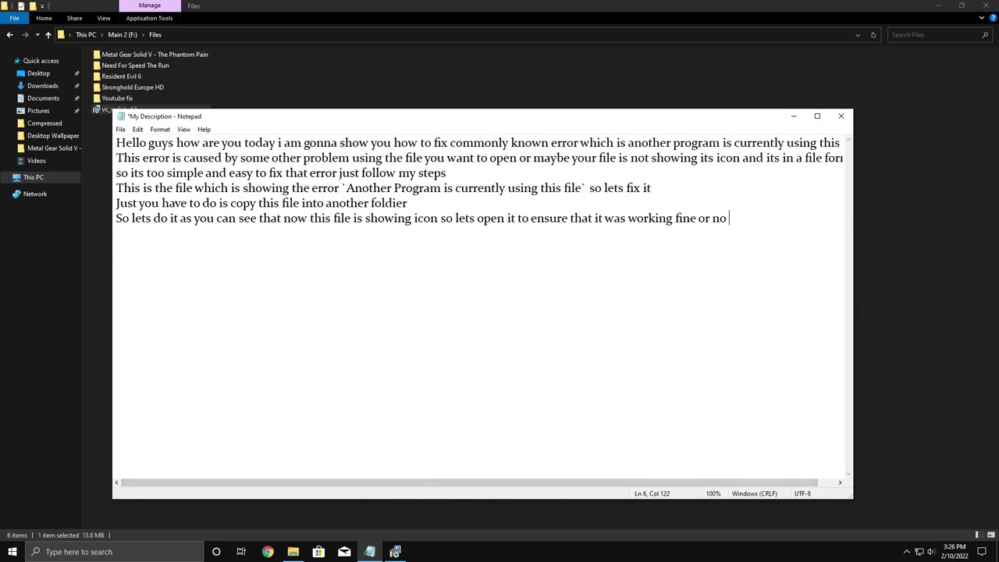
text(Look i)
text(t was working)
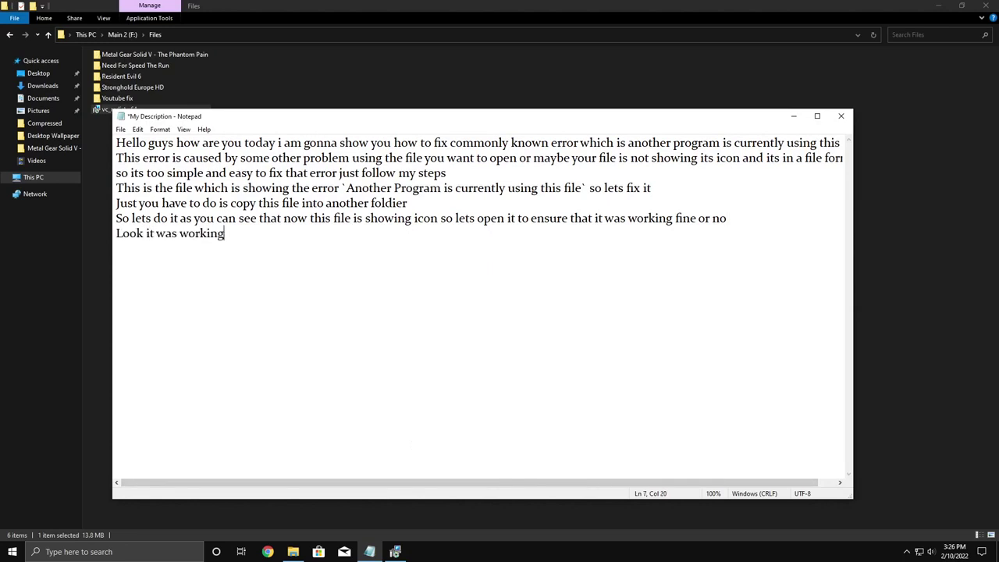
text( finely)
text(Ano)
text(ther issue is )
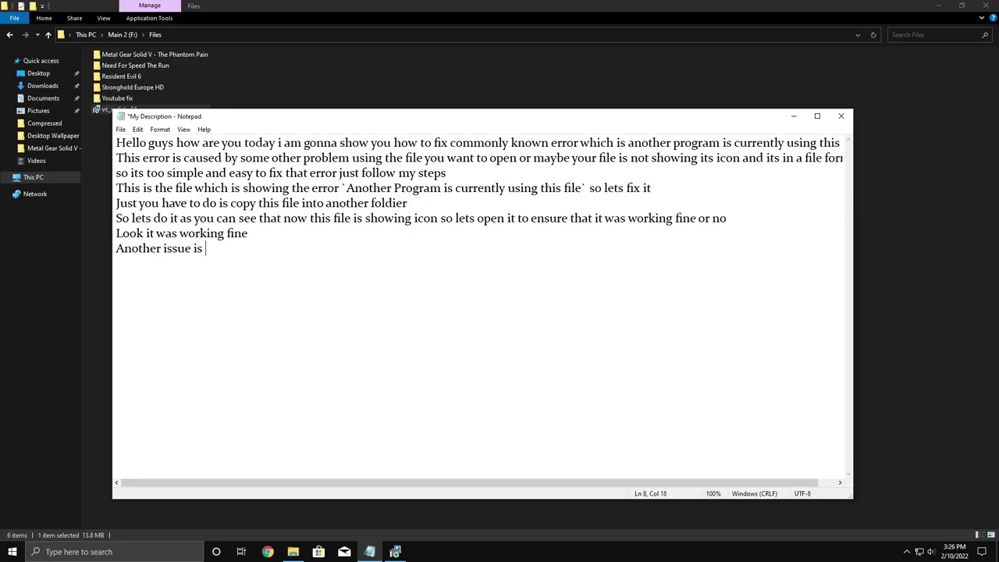
text(causen)
text(d when t)
text(he f)
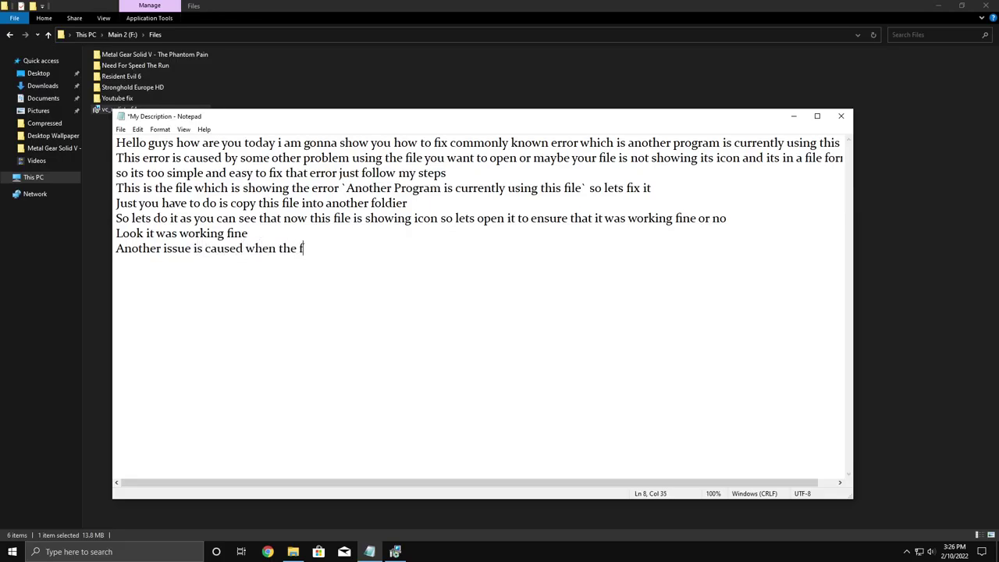
text(ile is used)
text( by a)
text(nother)
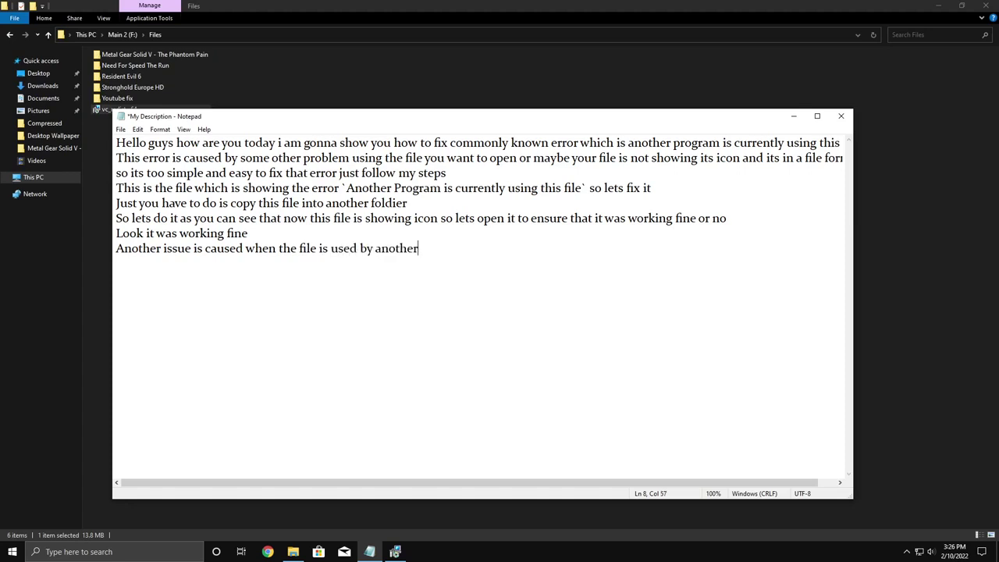
text(w)
- Write the line on files used by another program, advising opening Task Manager to find it
key(BackSpace)
text(prog)
text(ram you u)
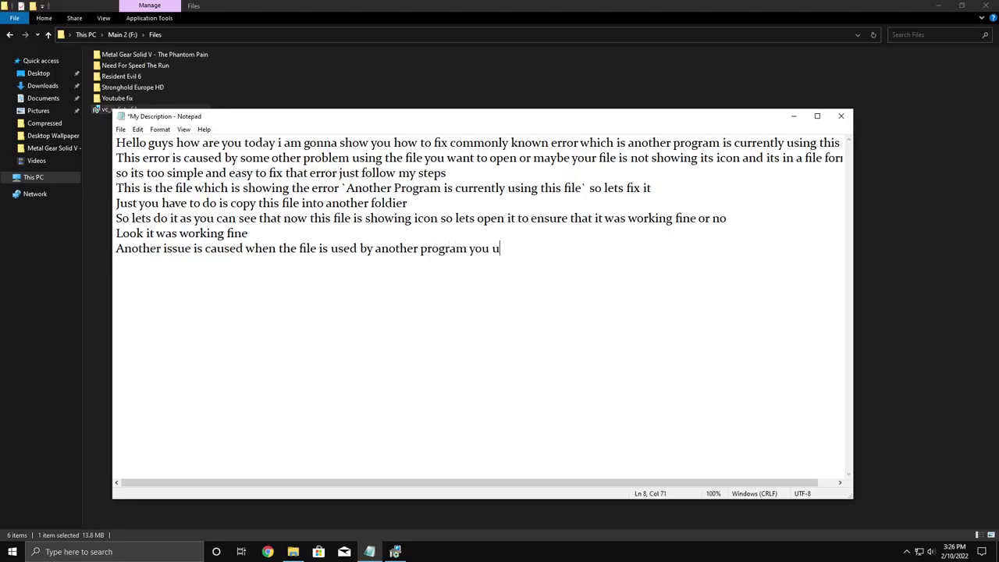
key(BackSpace)
key(BackSpace)
key(BackSpace)
key(BackSpace)
key(BackSpace)
text(so yo)
text(u need to do is)
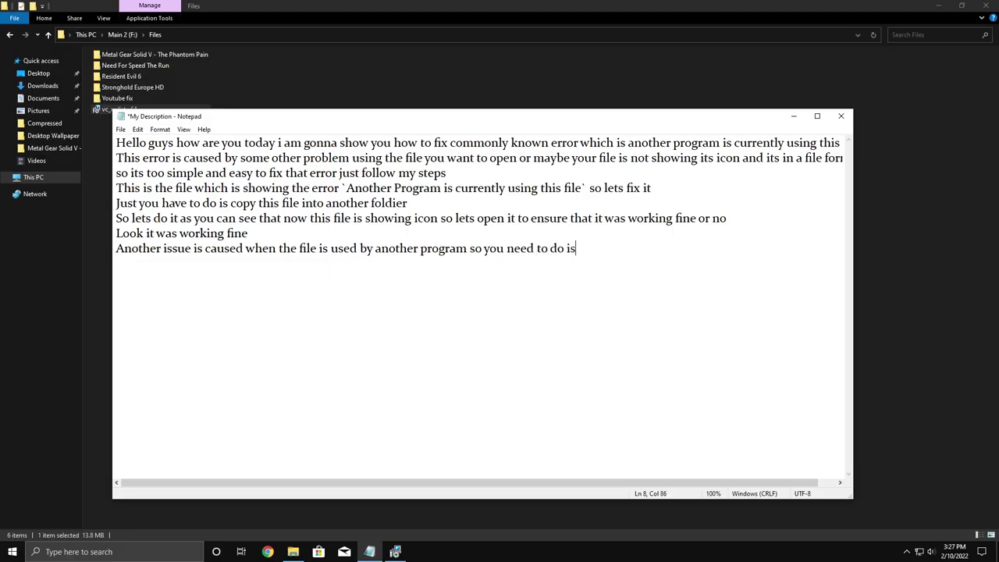
text( open T)
text(k)
key(BackSpace)
text(k M)
text(anager and sea)
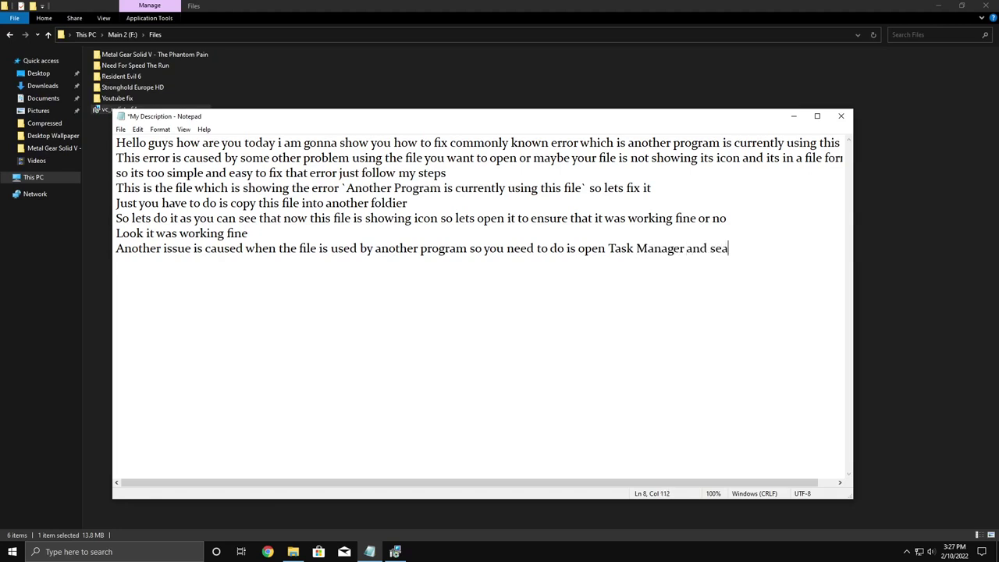
text(rch for the f)
text(ile )
text(and c)
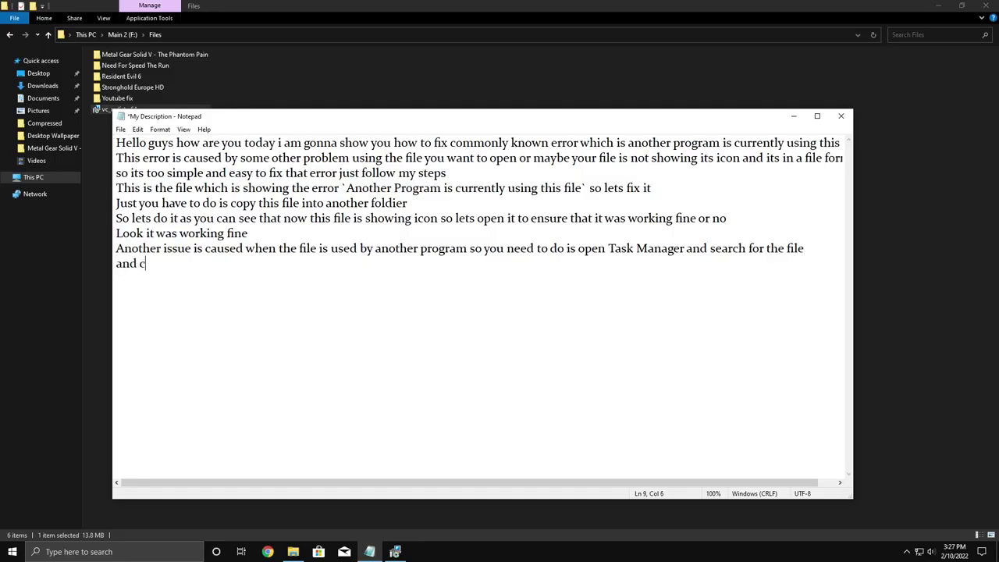
text(heck its proce)
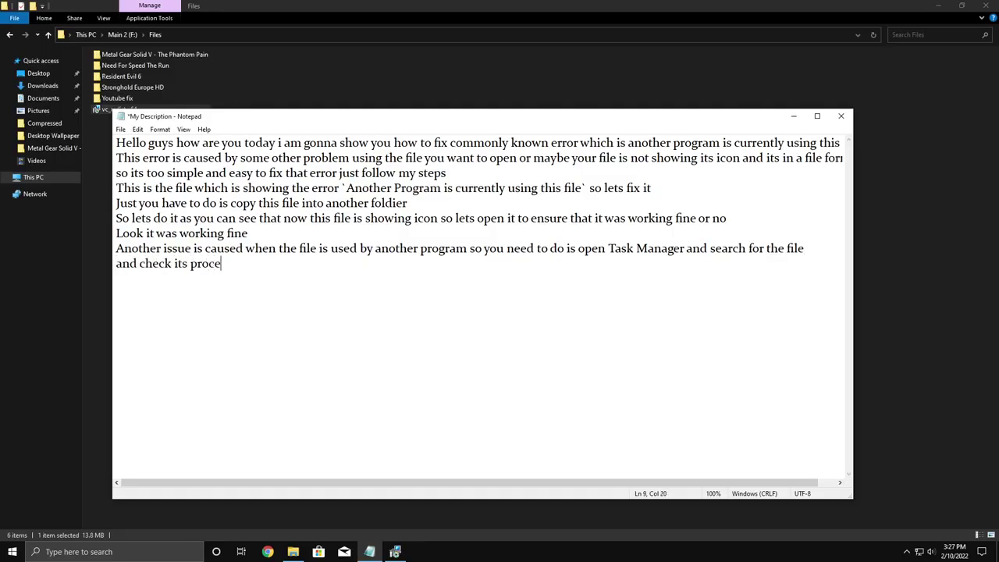
text(sses and)
text( force en)
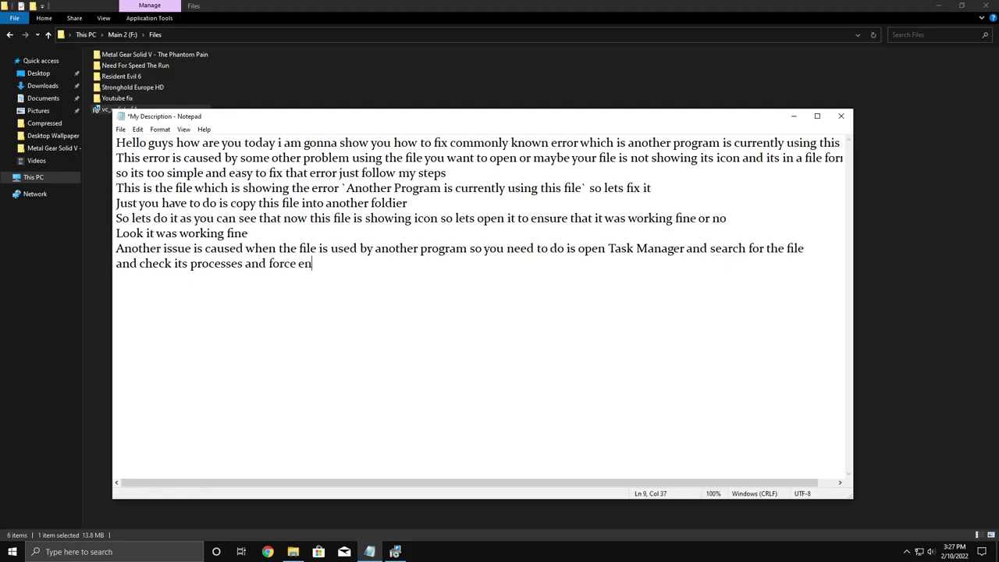
text(d its t)
text(ask tr)
text(ee and)
- Add force-ending the file's task tree and reopening it, then a hope-it-helped line
key(BackSpace)
text(op)
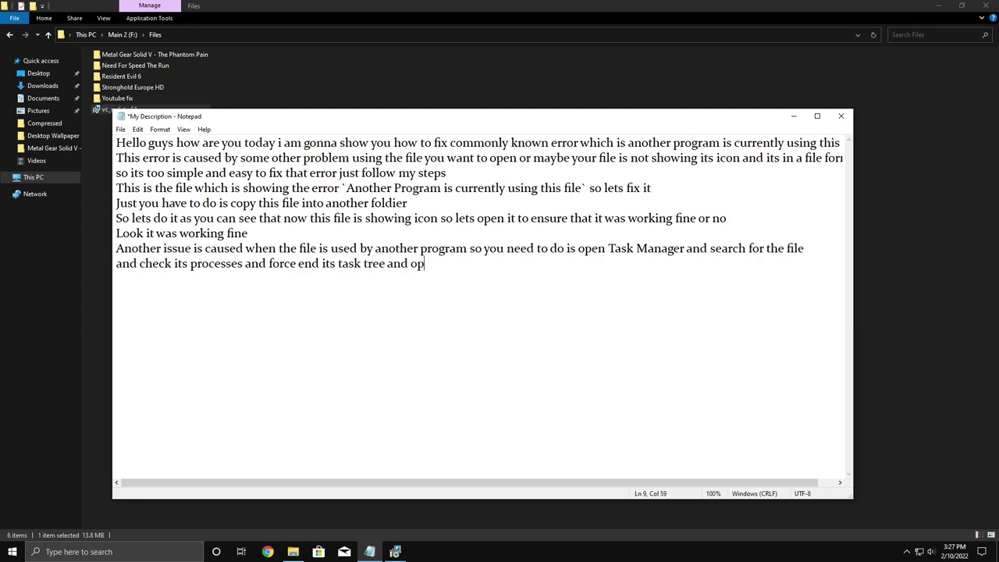
text(en again i )
text(hope my )
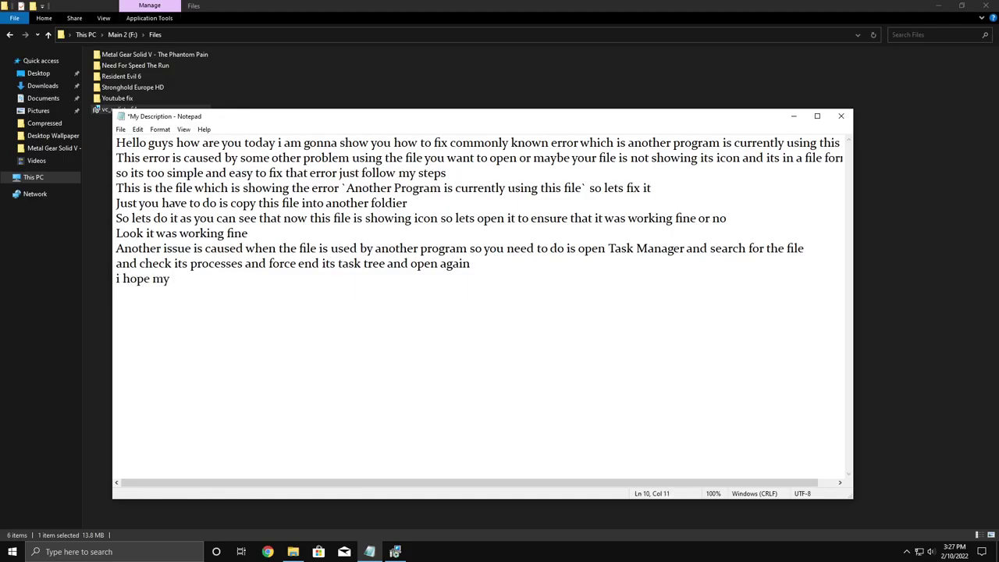
text(steps)
text( helped you al)
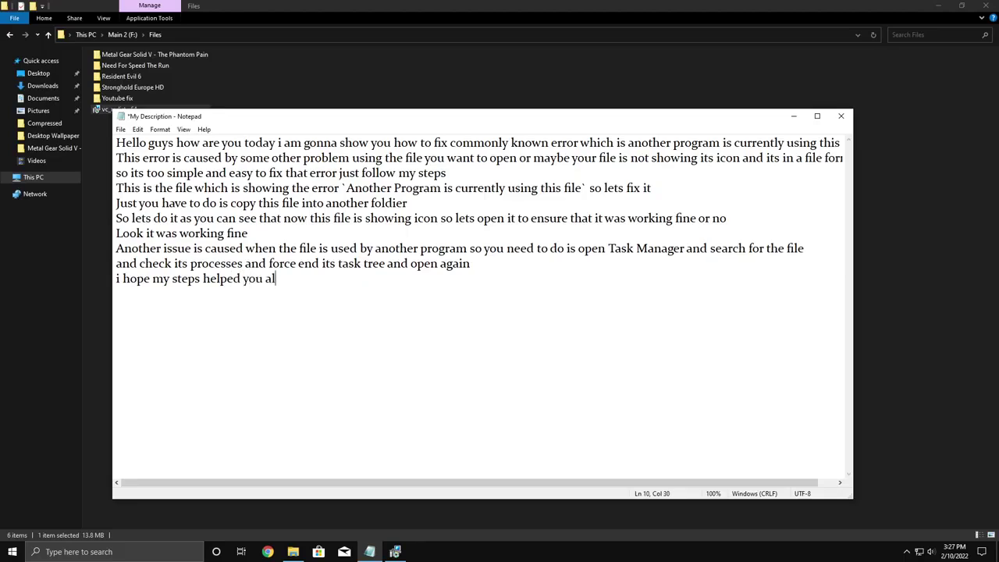
text(ots )
text(Th)
text(anks for Watching Like And Us)
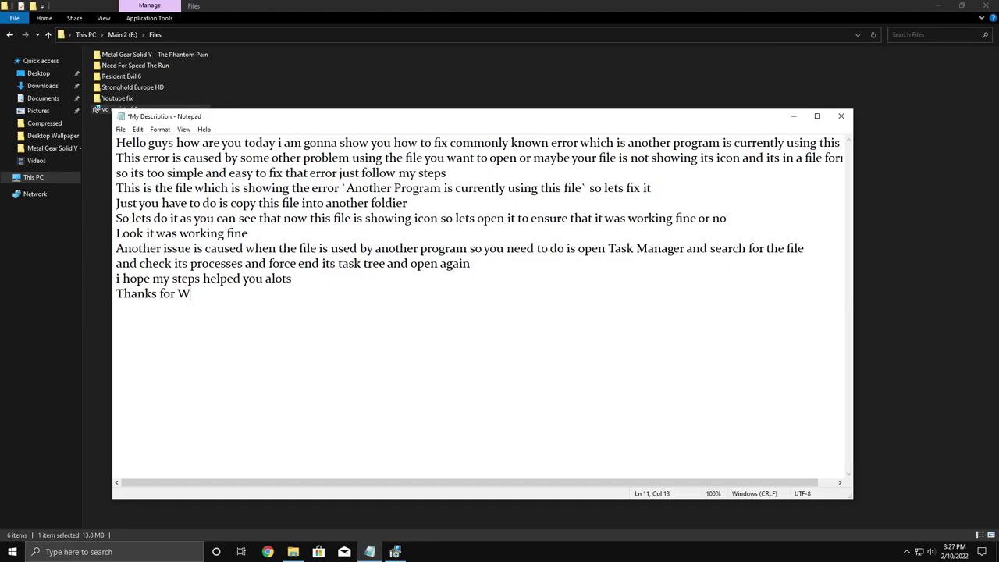